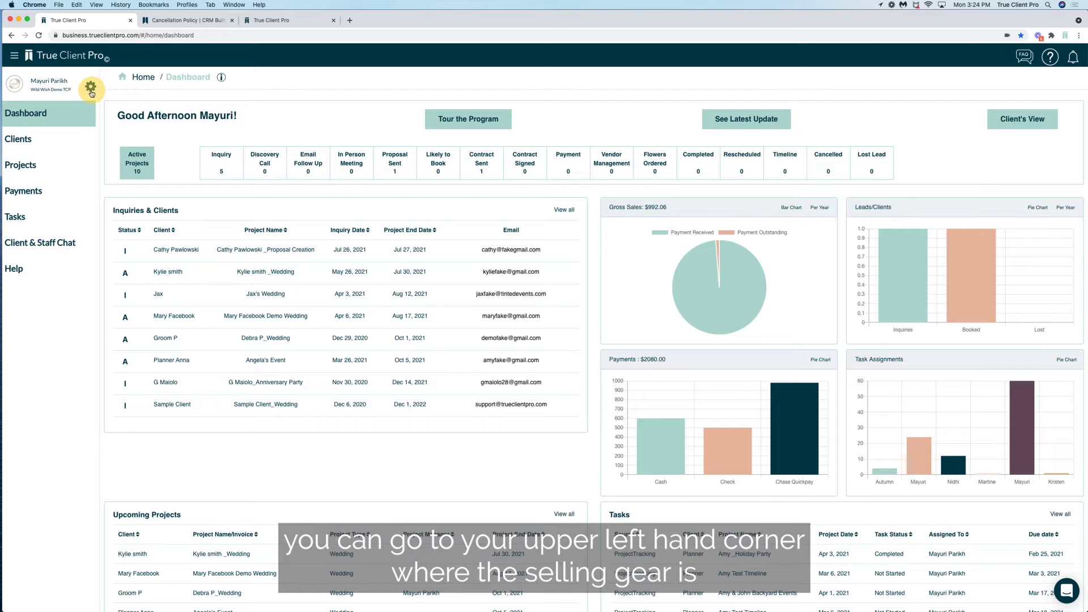
Go to Company Settings > Subscription from the gear menu, discarding the unsaved profile changes
{"action": "left_click", "coordinate": [91, 87]}
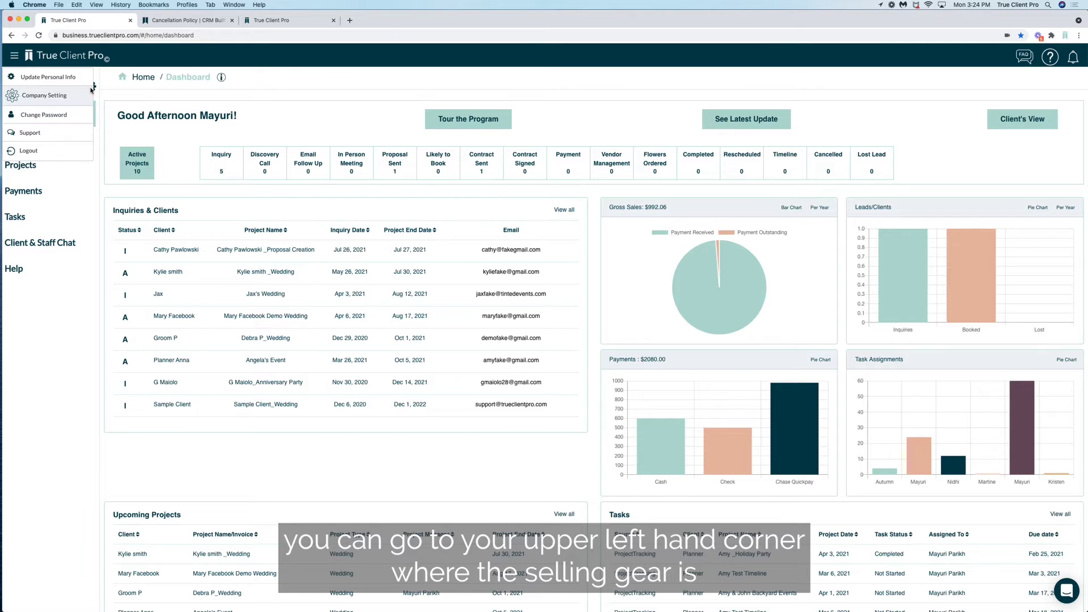
{"action": "left_click", "coordinate": [48, 101]}
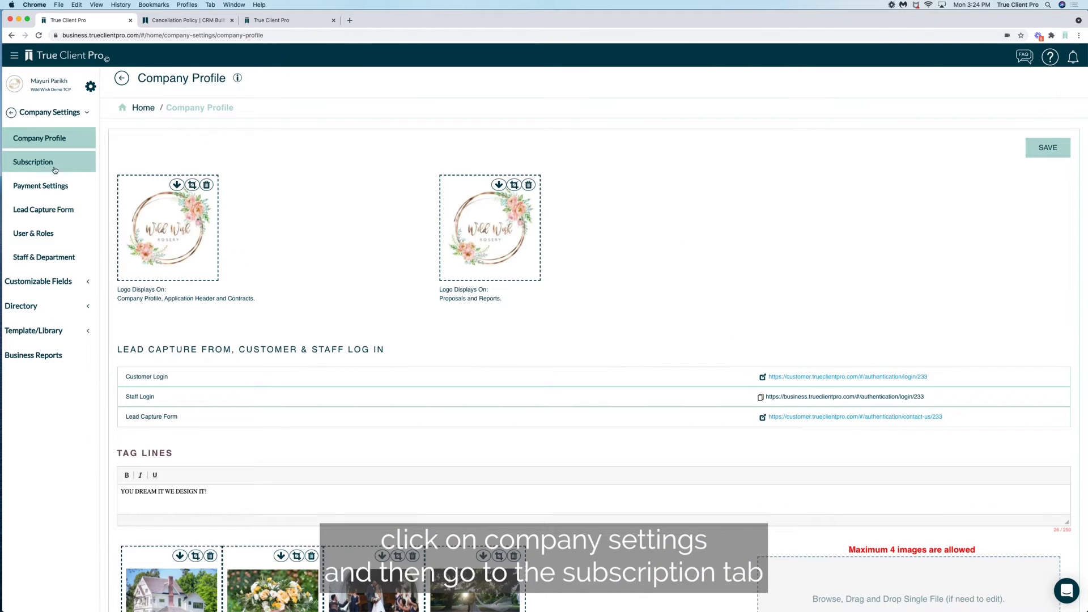
{"action": "double_click", "coordinate": [26, 167]}
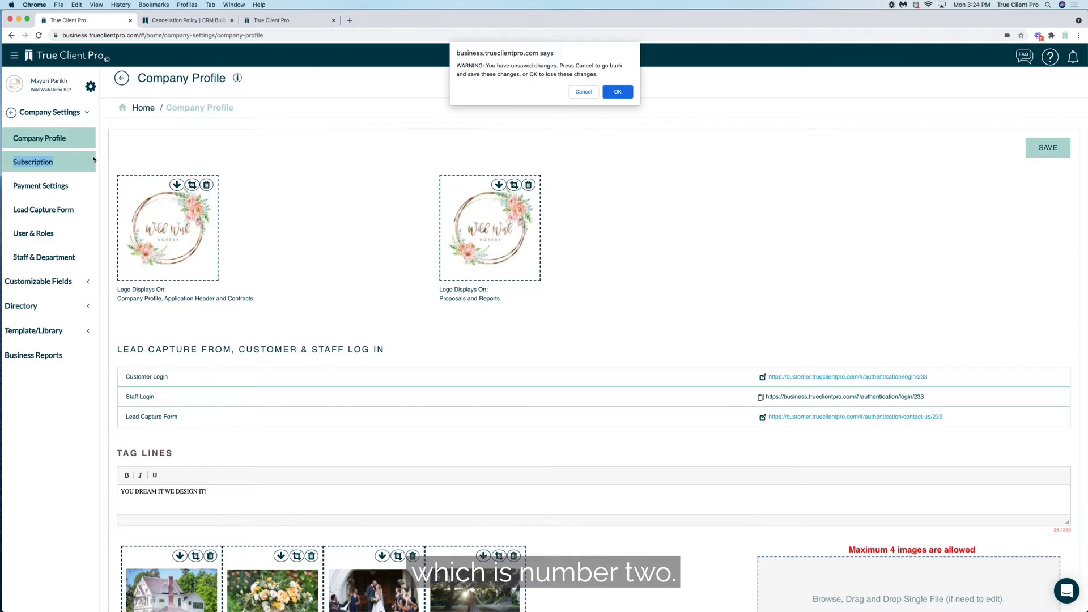
{"action": "left_click", "coordinate": [617, 91]}
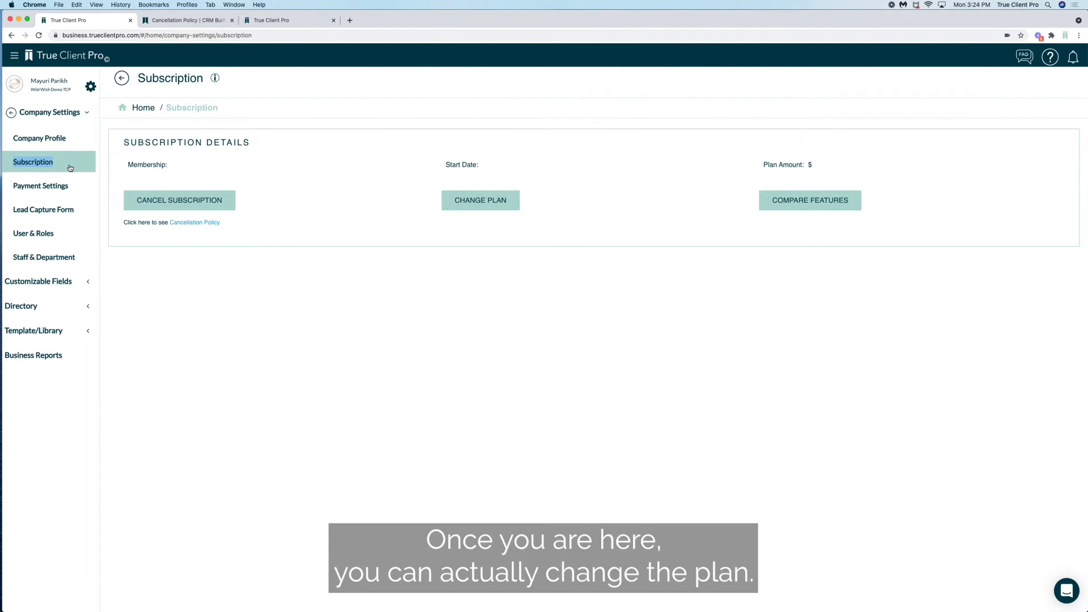
Decline the Change Plan confirmation, then show the Standard versus Premium feature comparison
{"action": "left_click", "coordinate": [476, 204]}
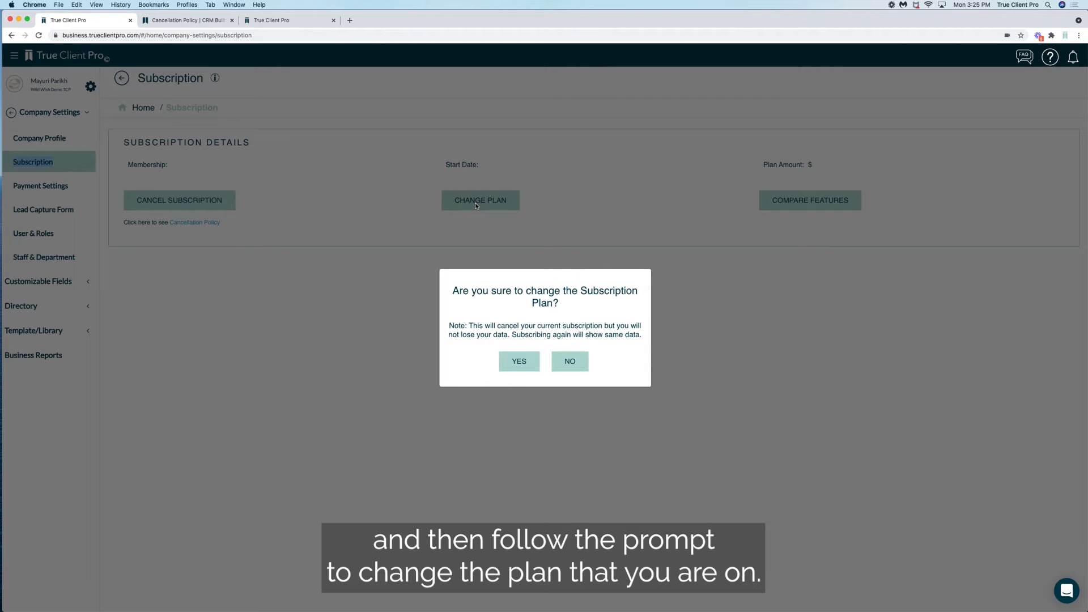
{"action": "left_click", "coordinate": [570, 365]}
{"action": "left_click", "coordinate": [796, 204]}
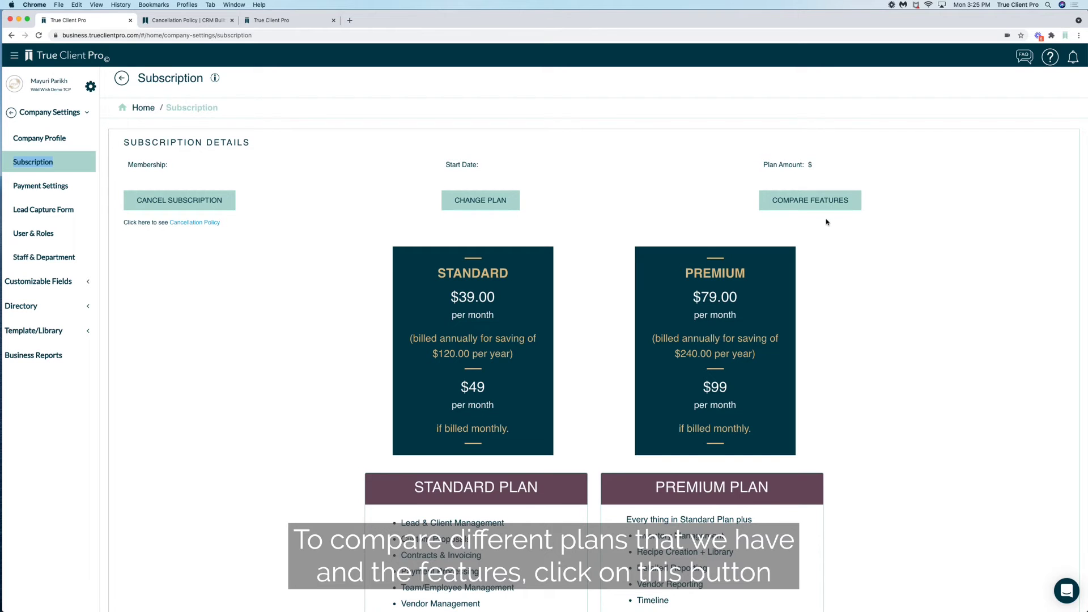
{"action": "scroll", "coordinate": [842, 209], "scroll_direction": "down", "scroll_amount": 1}
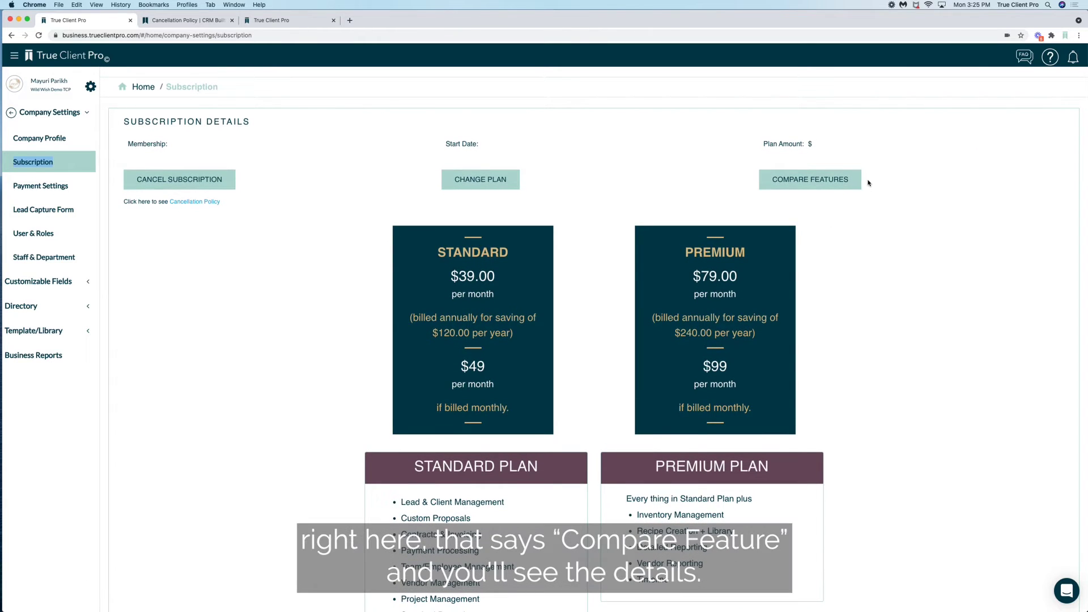
{"action": "scroll", "coordinate": [729, 181], "scroll_direction": "down", "scroll_amount": 2}
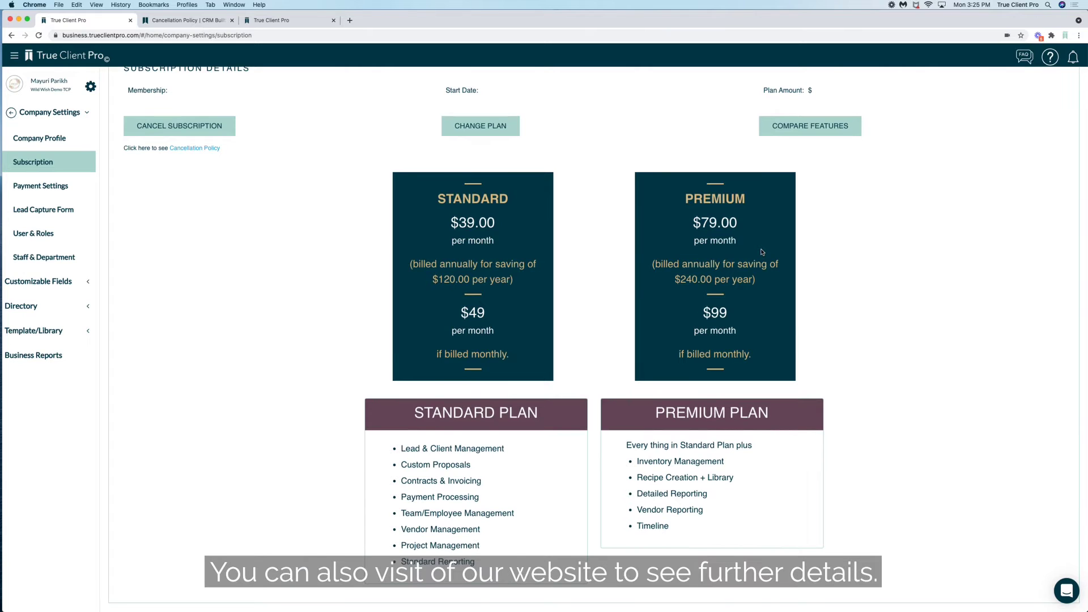
{"action": "scroll", "coordinate": [762, 252], "scroll_direction": "up", "scroll_amount": 2}
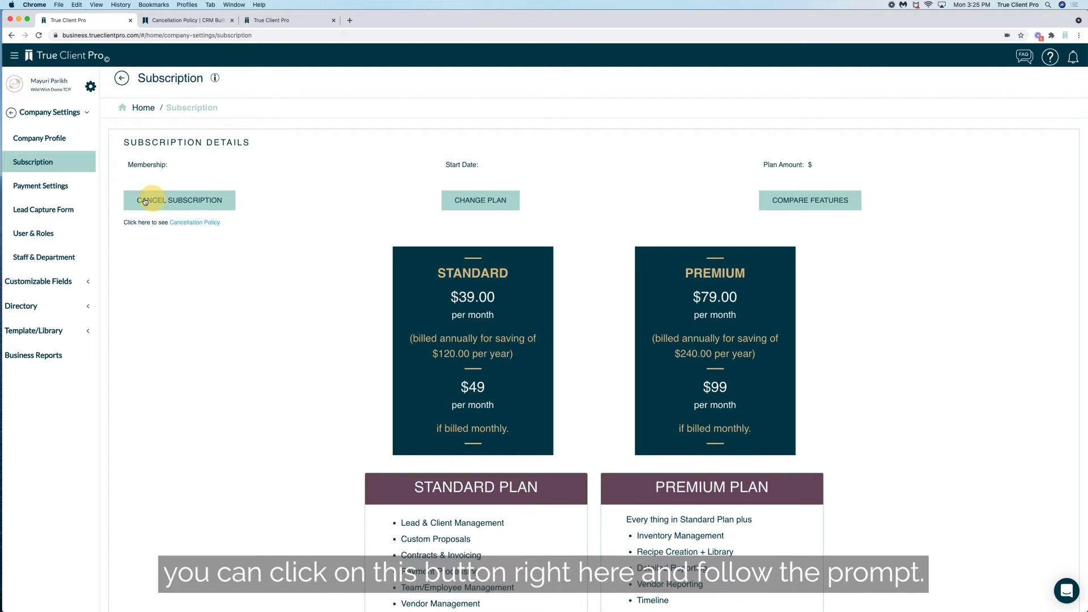
Answer No to the Cancel Subscription prompt, then return from the Cancellation Policy to the Subscription tab
{"action": "left_click", "coordinate": [125, 201]}
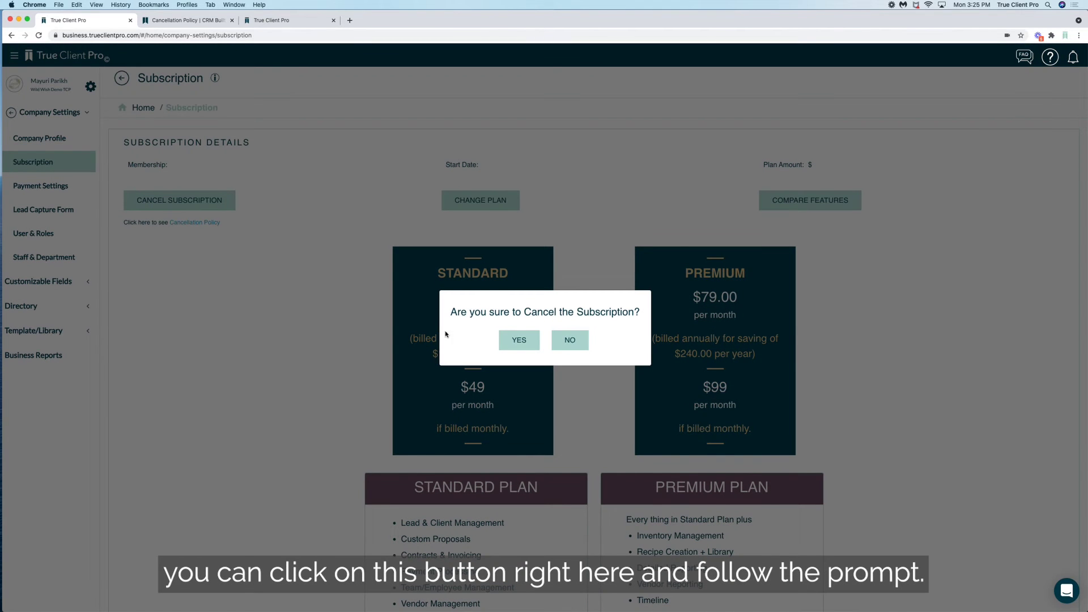
{"action": "left_click", "coordinate": [577, 345]}
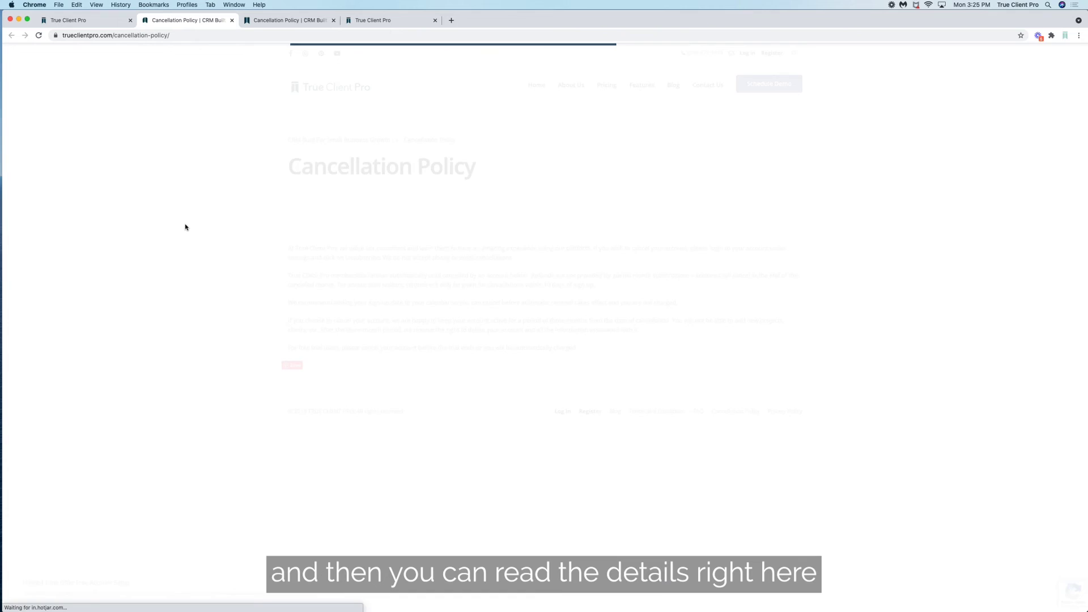
{"action": "left_click", "coordinate": [106, 24]}
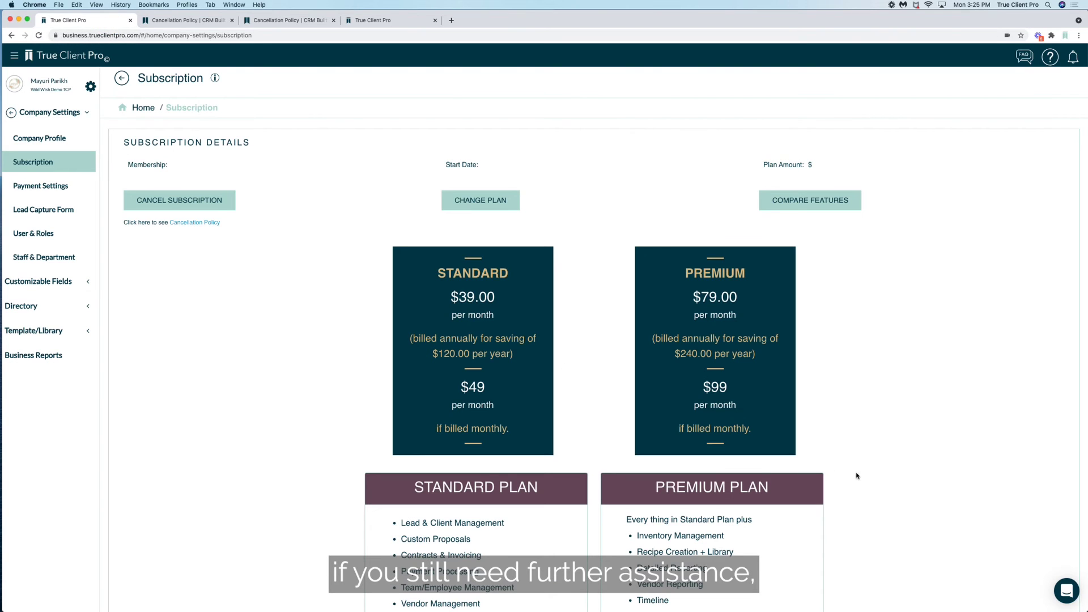
Open the bottom-right messenger panel for messaging support or searching help articles
{"action": "left_click", "coordinate": [1066, 590]}
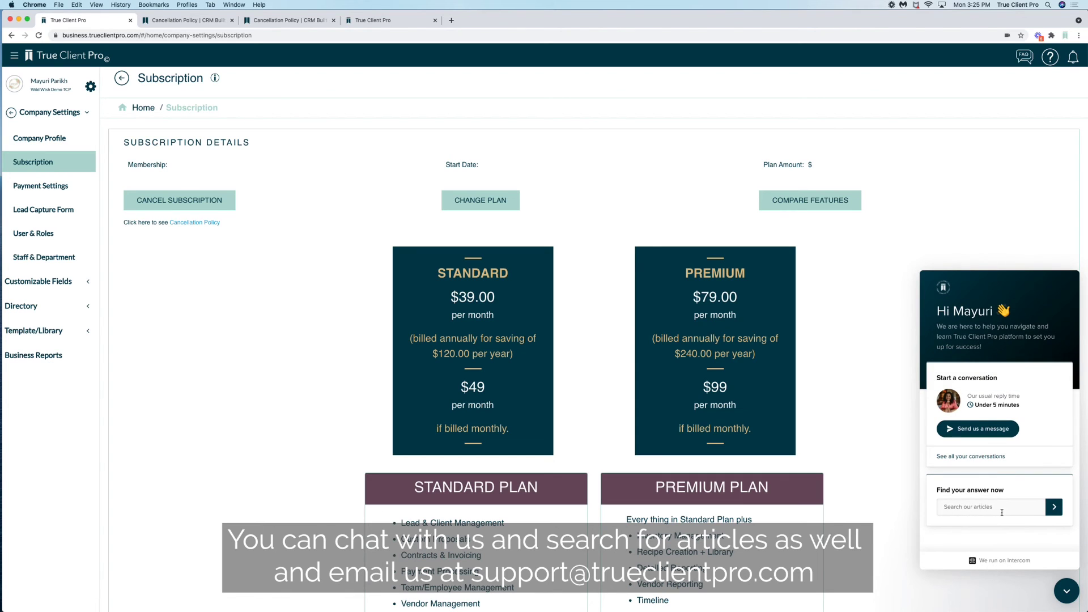